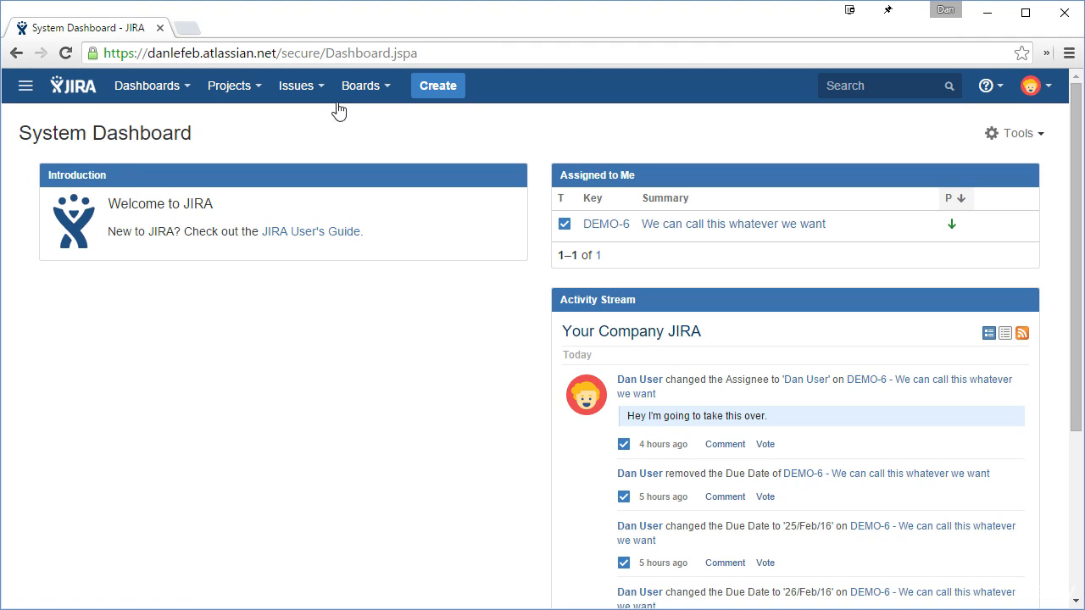
Start a new issue in the DEMO project with type Story and try to submit it without a summary.
click(454, 92)
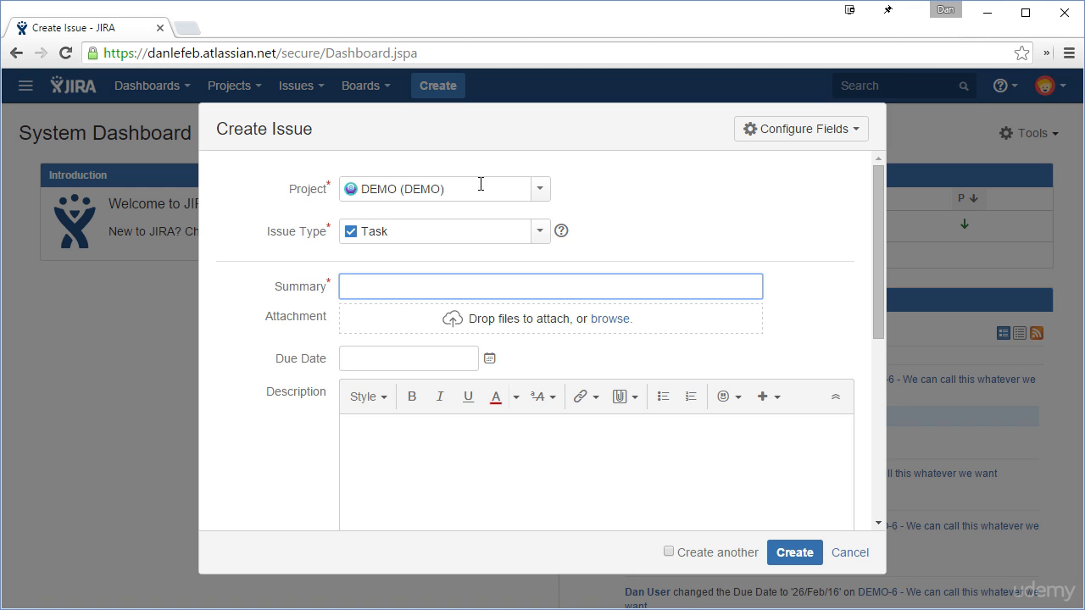
click(537, 192)
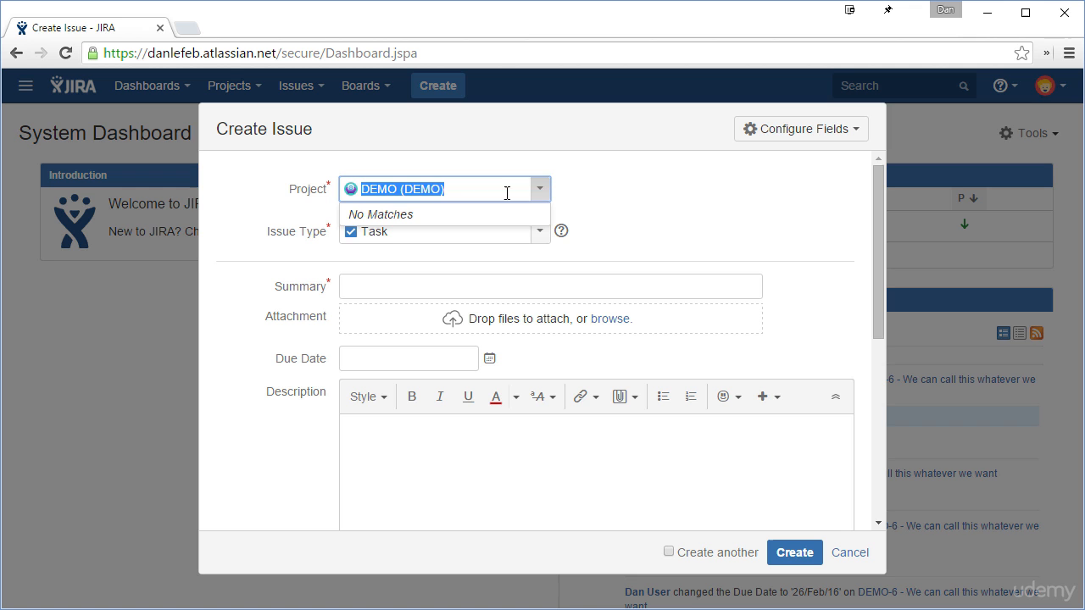
click(562, 194)
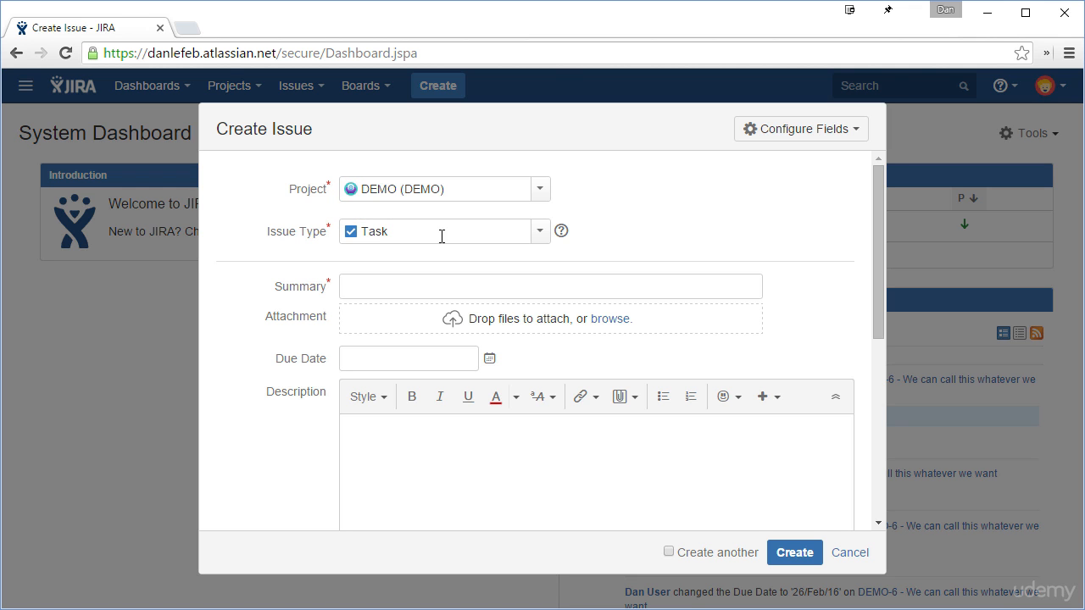
click(540, 241)
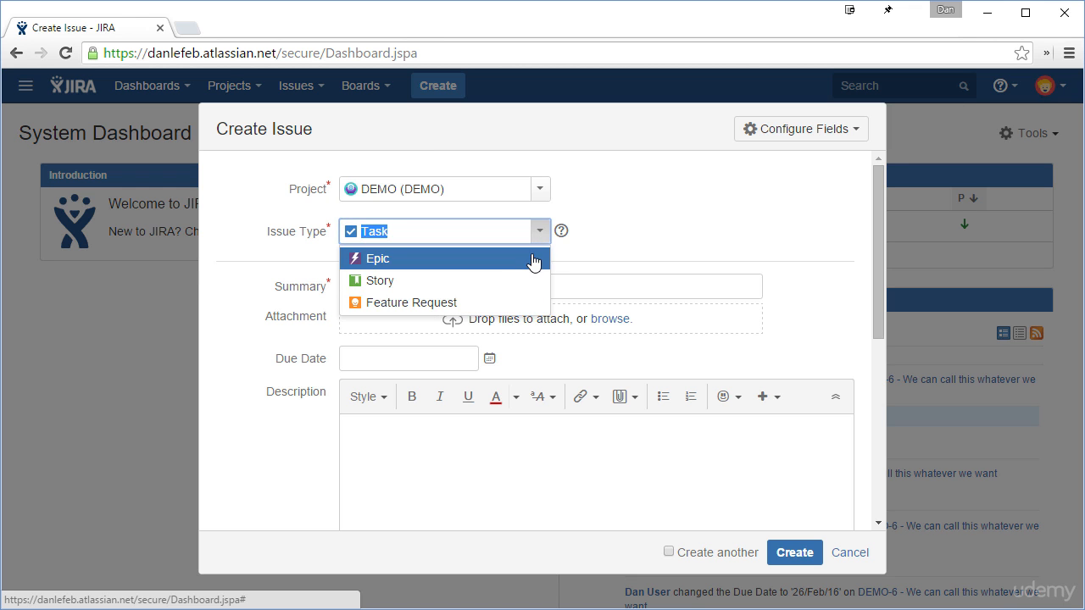
click(453, 291)
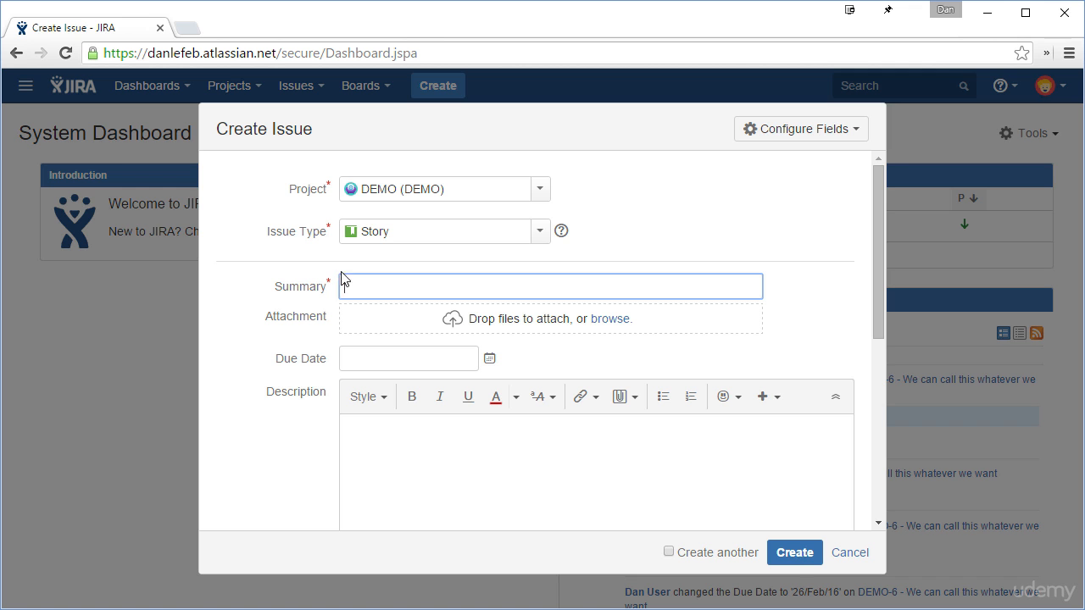
click(792, 556)
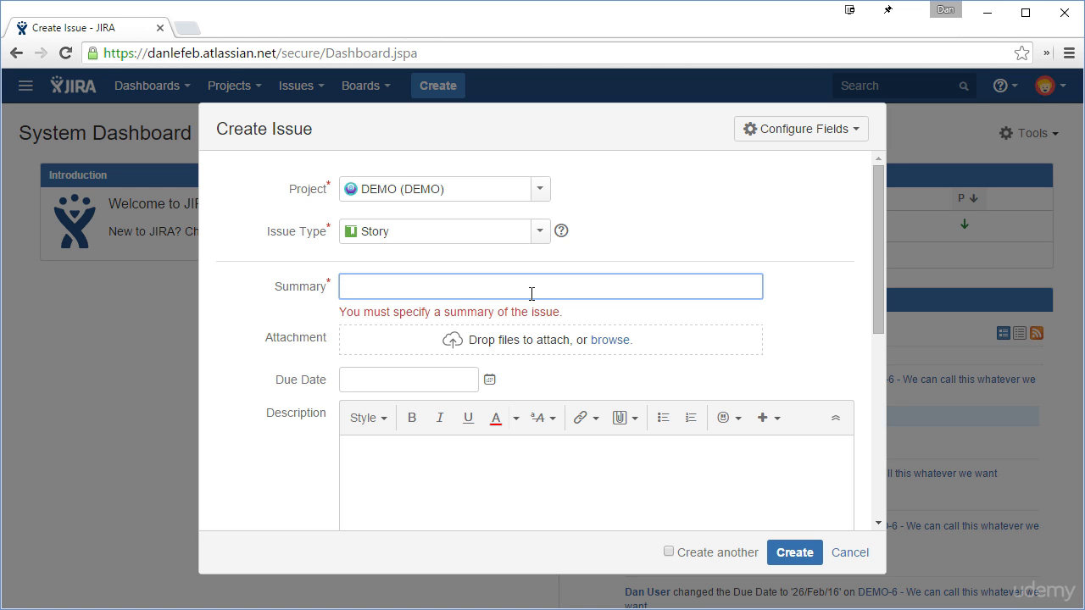
Enter "User wants to be able to see their profile picture" as the story's summary.
text(Use wers)
key(BackSpace)
key(BackSpace)
key(BackSpace)
key(BackSpace)
key(BackSpace)
text(r wants to be able to )
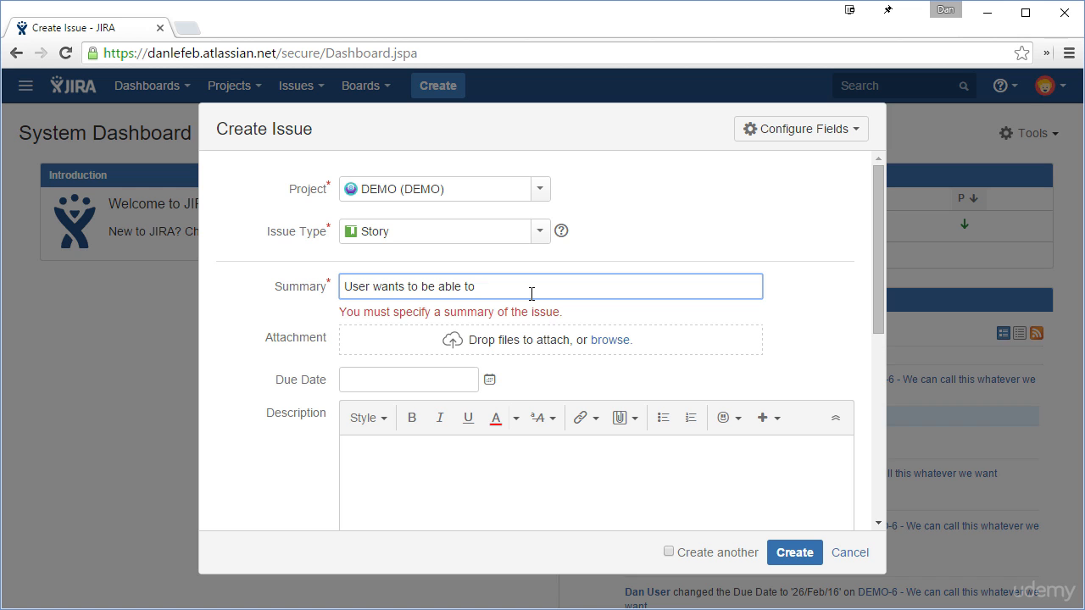
text(see their profile picture)
click(675, 320)
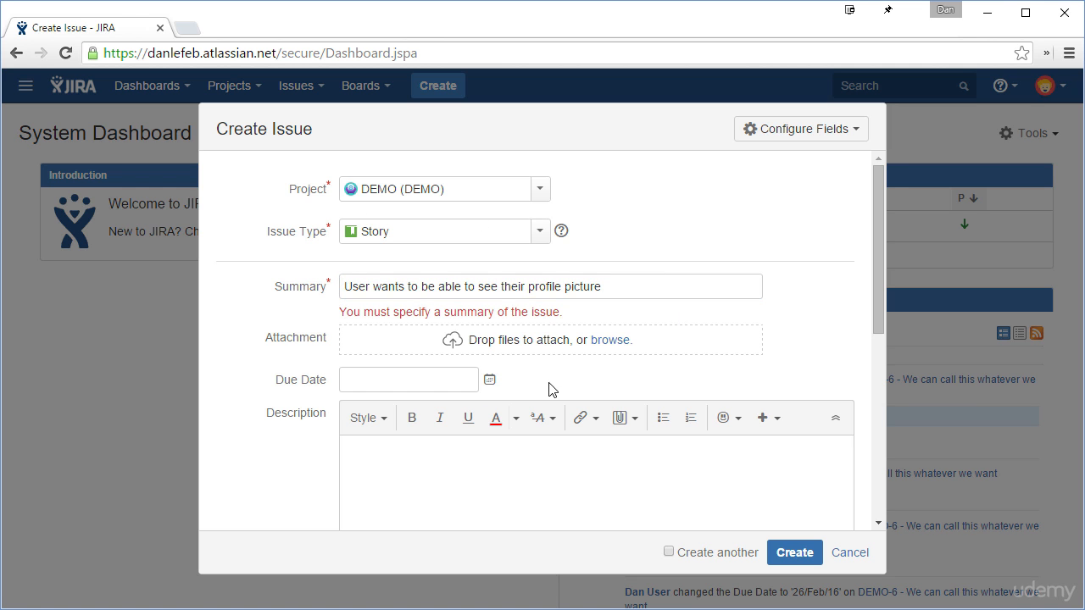
Enter the description "They want to be able to upload JPGs and PNGs for their profile picture.".
scroll(645, 373, down, 3)
click(535, 296)
scroll(535, 296, up, 1)
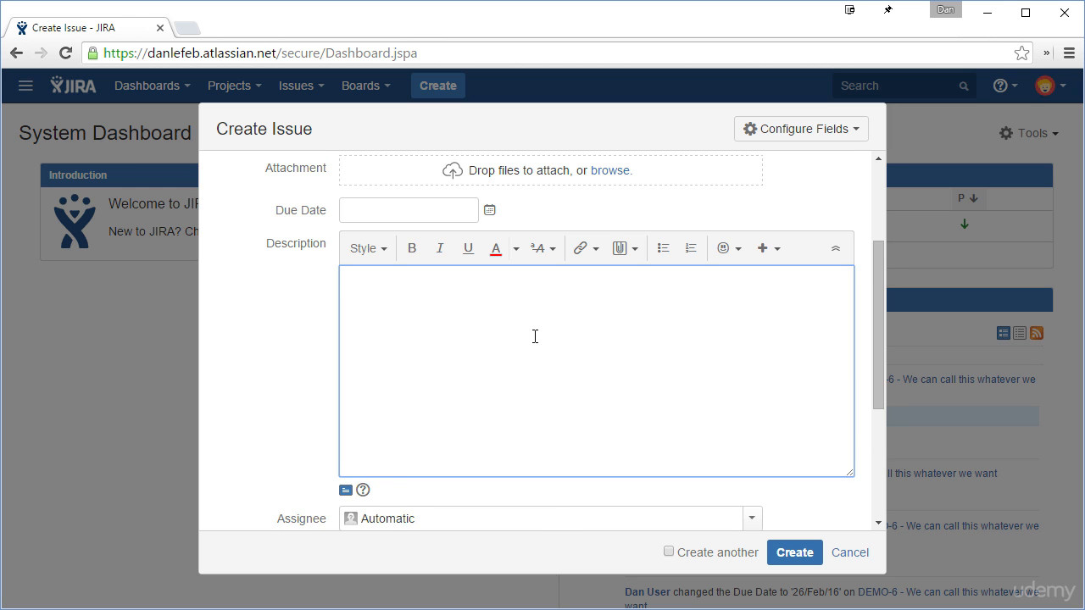
text(They want to be able to upload JPGs and PNGs for their profile picture.)
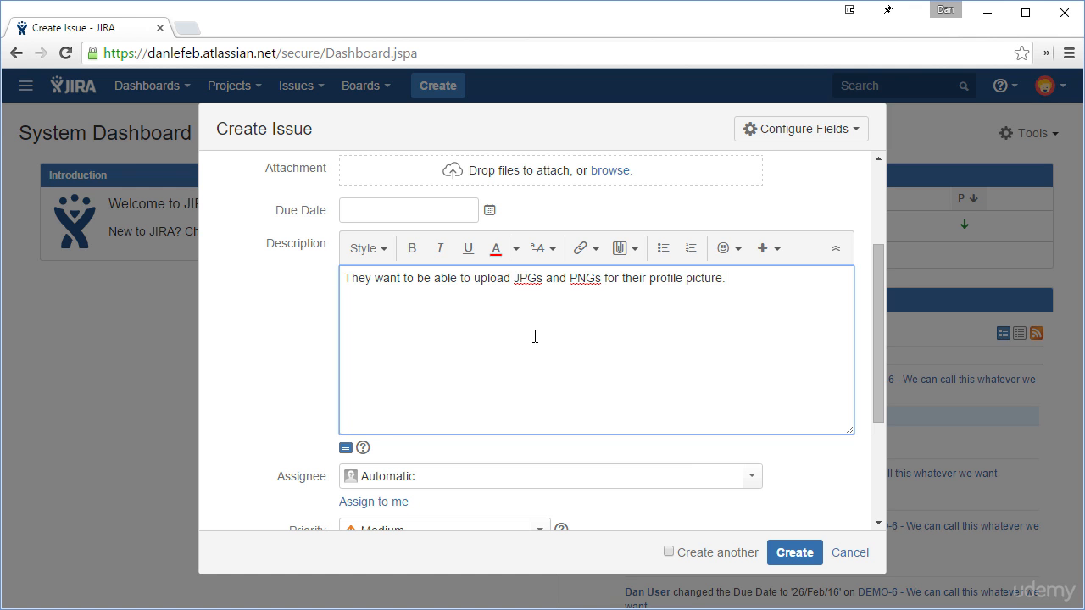
Make the words "JPGs" and "PNGs" bold in the description.
click(543, 282)
double_click(541, 279)
click(412, 247)
double_click(593, 279)
click(412, 247)
click(598, 287)
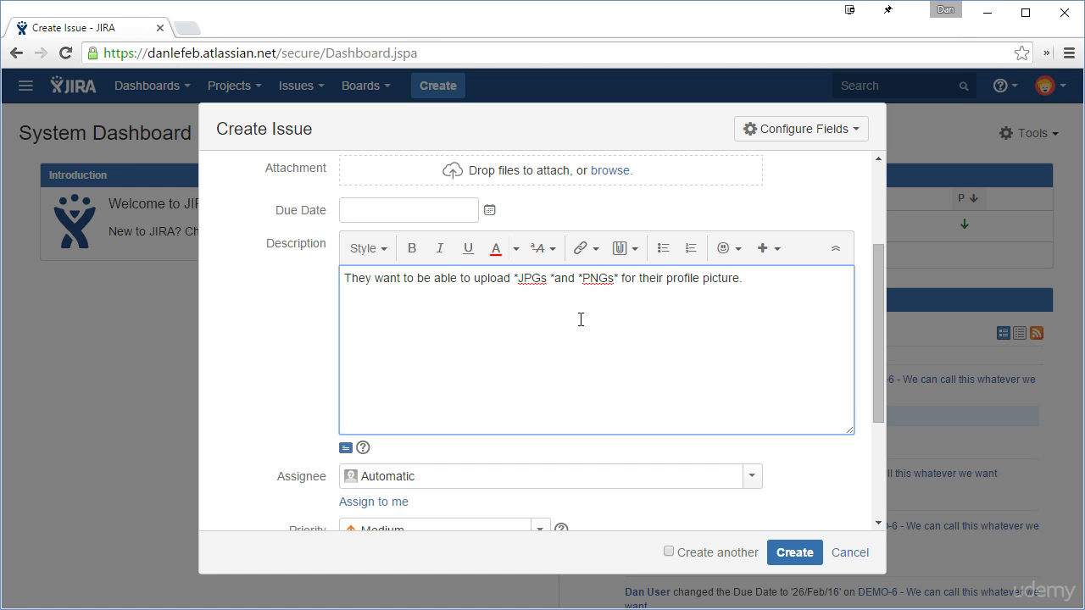
Preview the description, remove the stray space before the closing bold marker after "JPGs", and check the preview again.
click(346, 449)
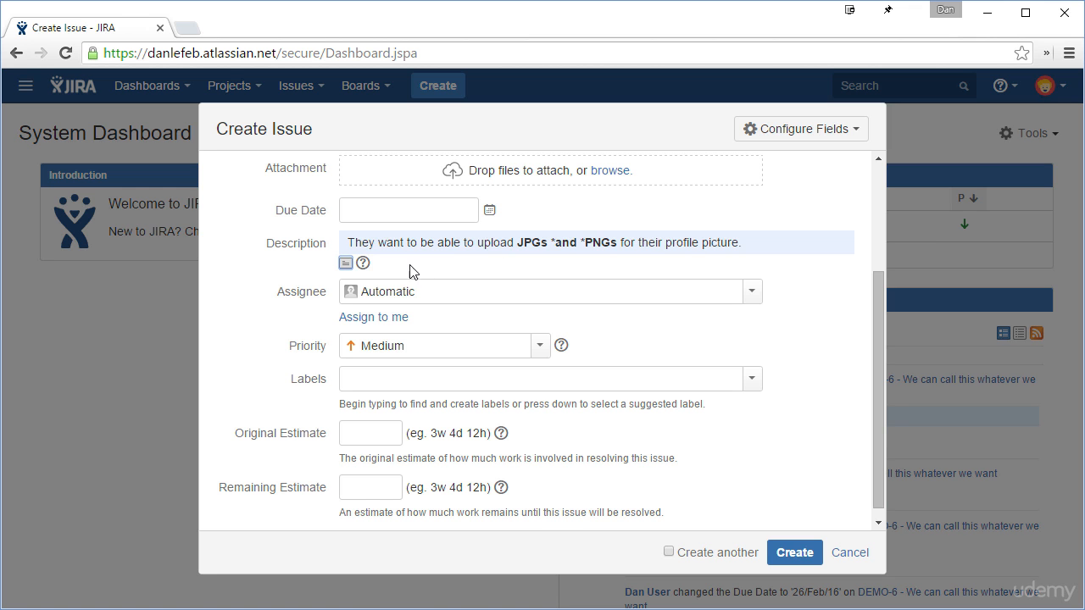
click(346, 263)
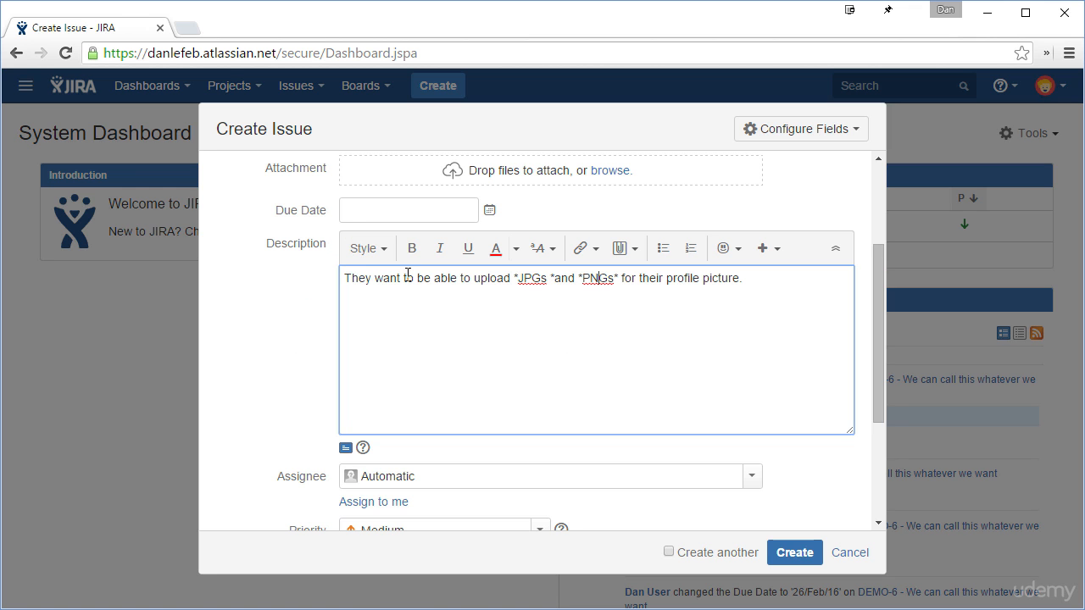
click(550, 280)
key(BackSpace)
click(346, 450)
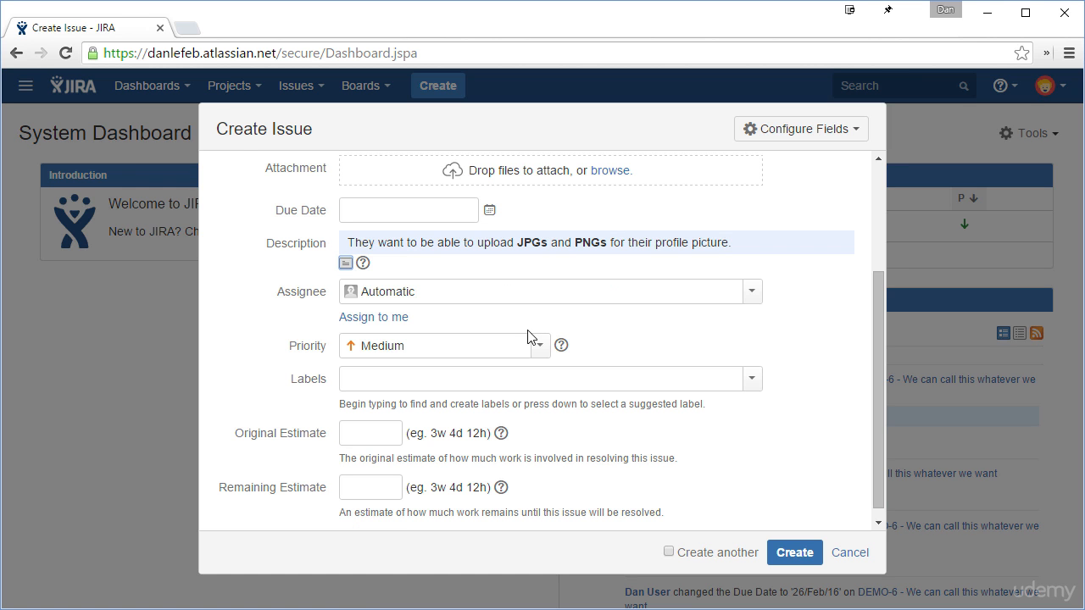
click(346, 263)
Set the story's assignee to Unassigned.
scroll(280, 416, down, 1)
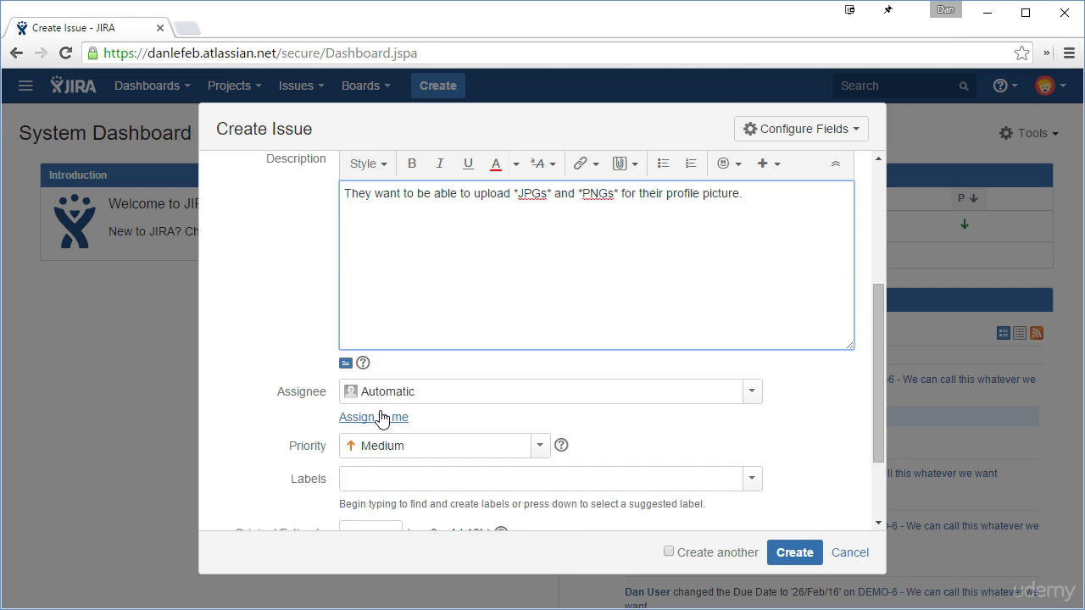
scroll(457, 391, down, 1)
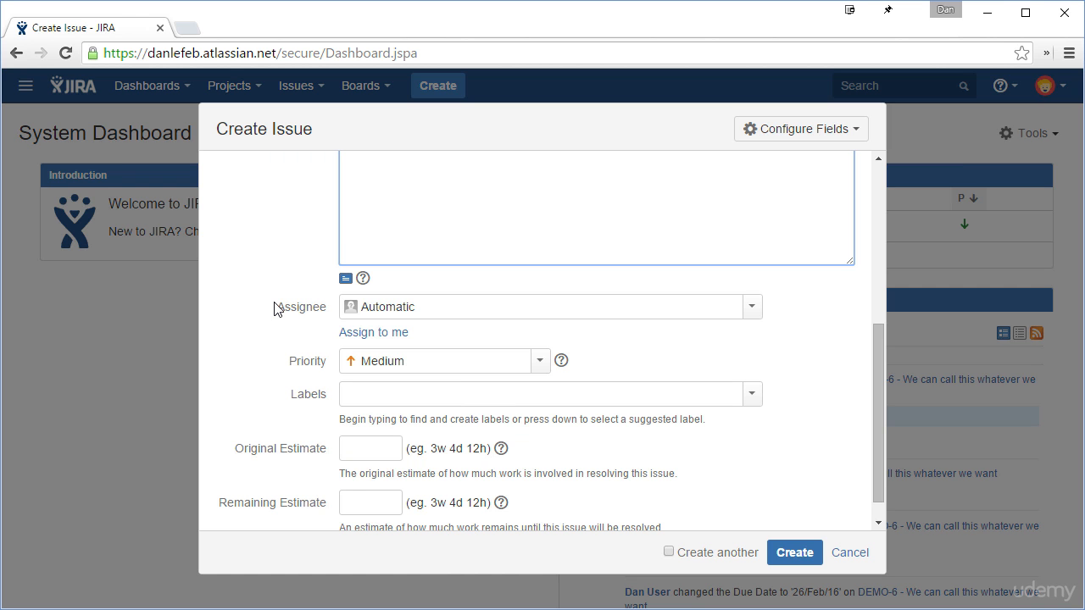
scroll(274, 308, up, 4)
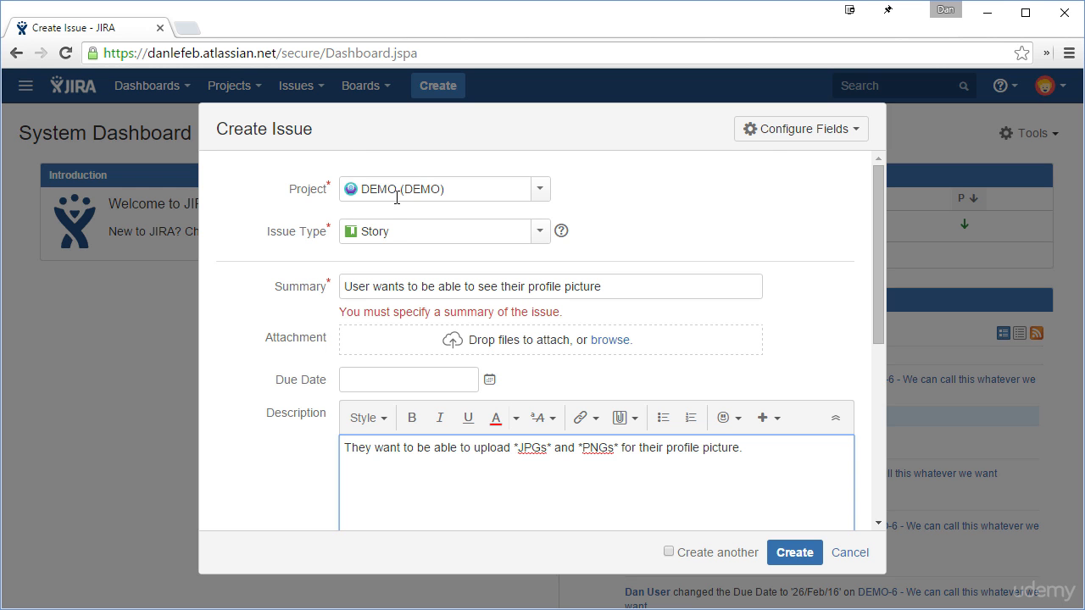
scroll(280, 272, down, 5)
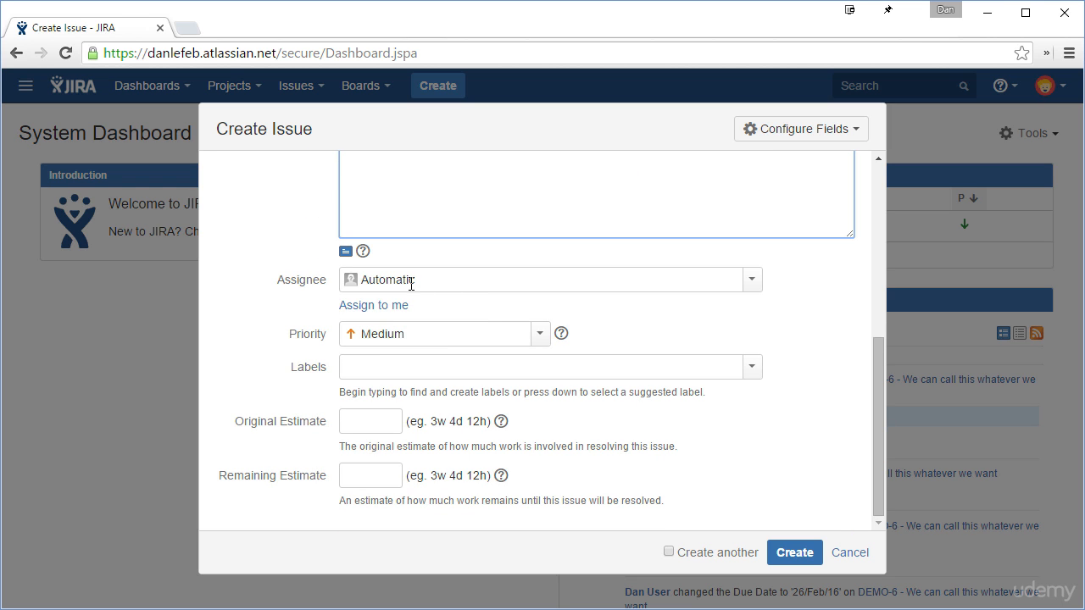
click(758, 283)
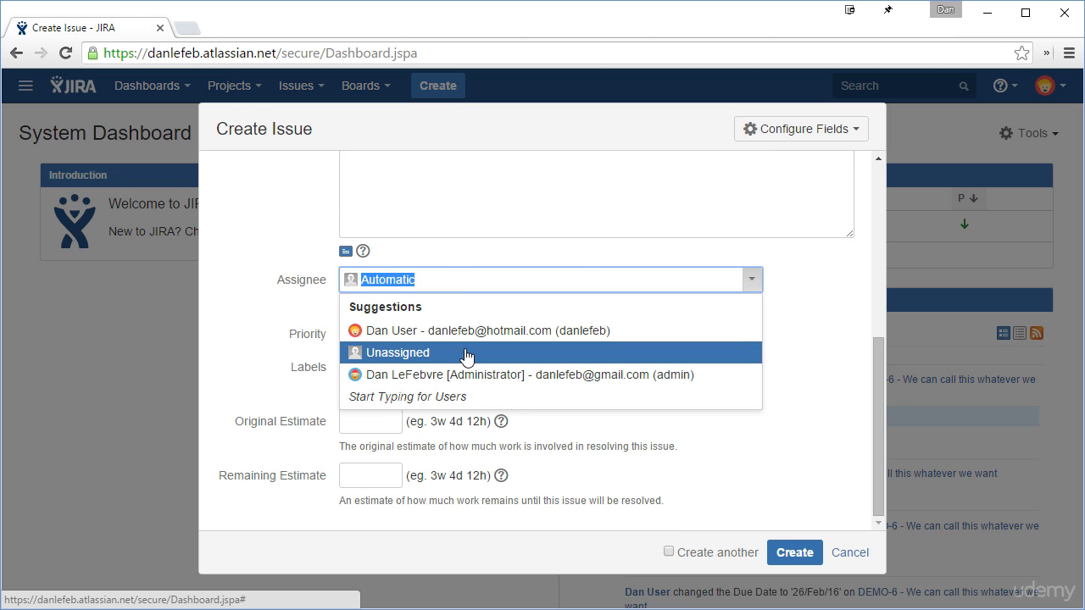
click(415, 358)
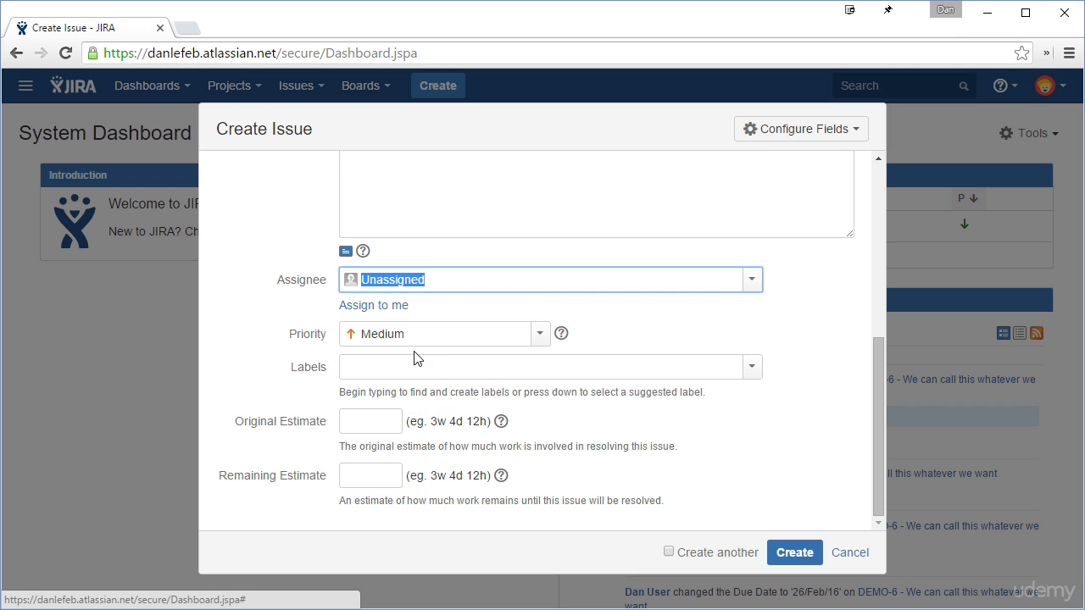
click(451, 281)
click(269, 293)
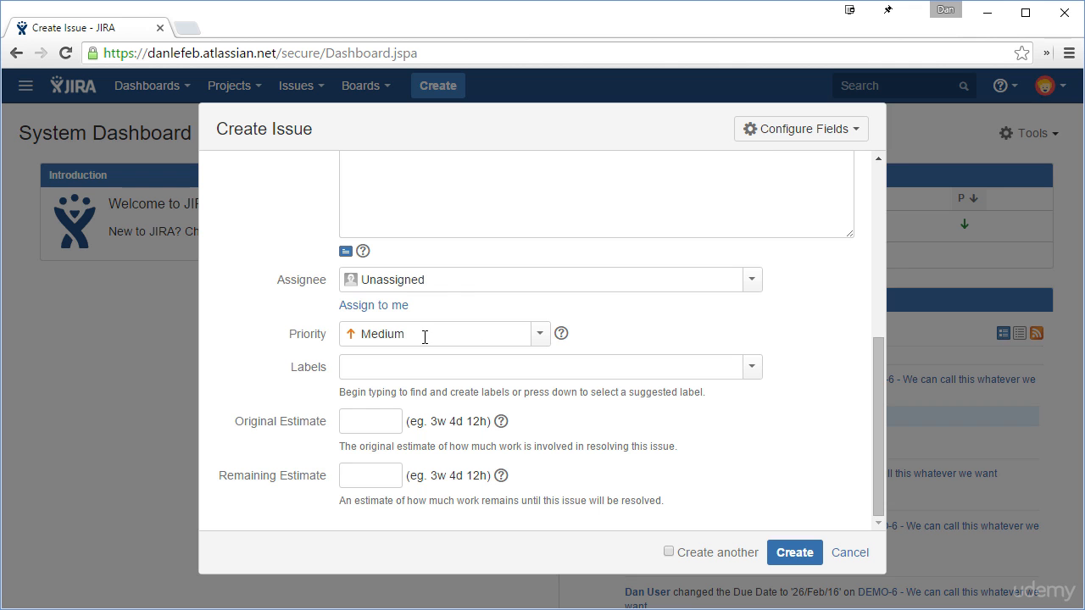
Set the story's priority to Low, leaving the labels and original estimate empty.
click(540, 335)
click(415, 415)
click(287, 392)
click(368, 422)
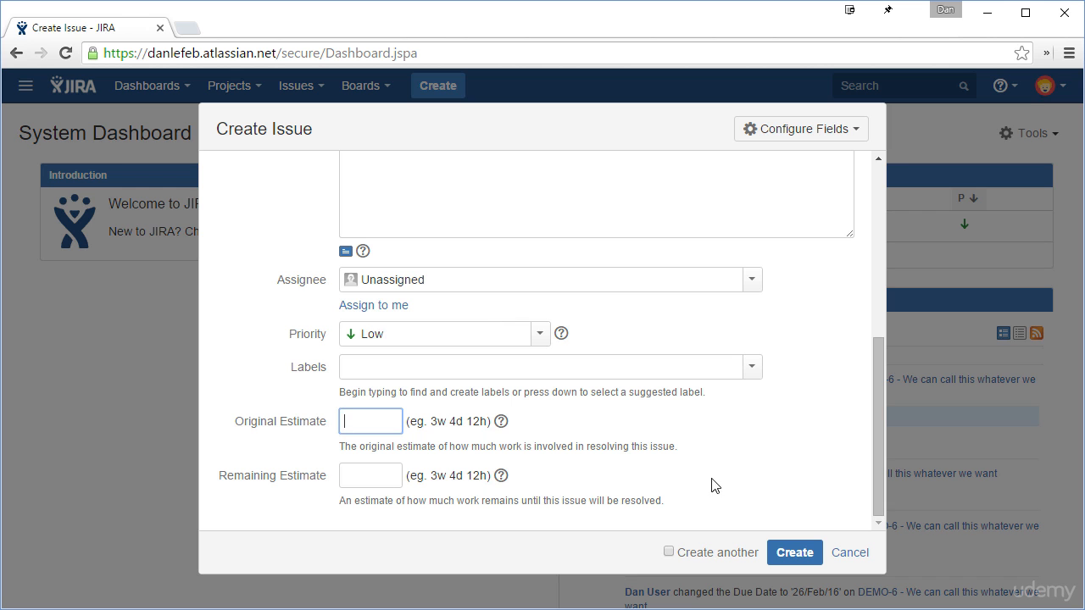
Switch the create form's displayed fields from All to Custom and reopen the field configuration.
scroll(765, 472, up, 5)
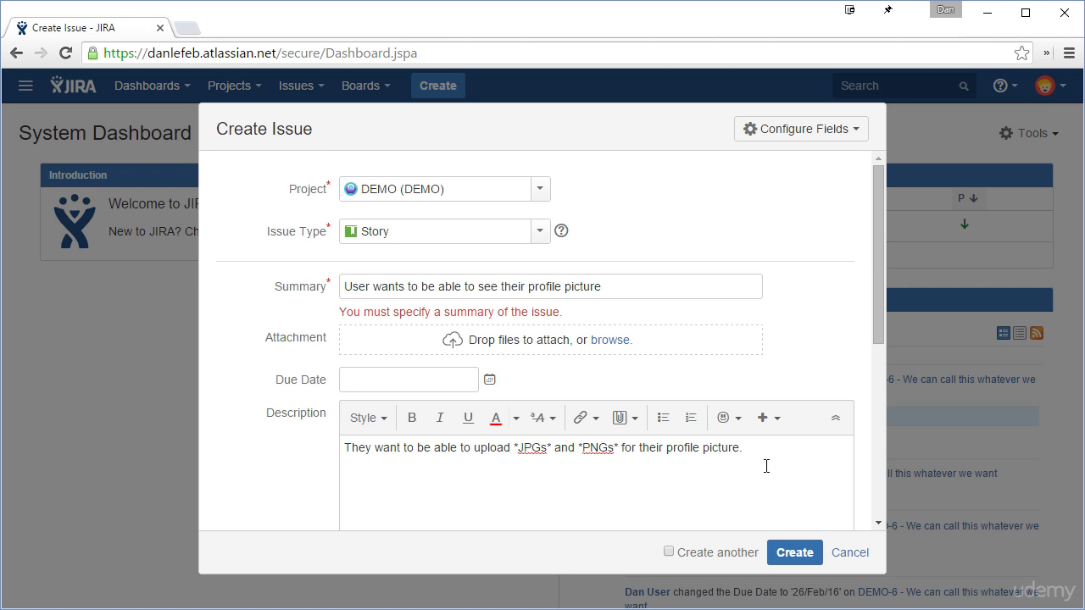
click(838, 132)
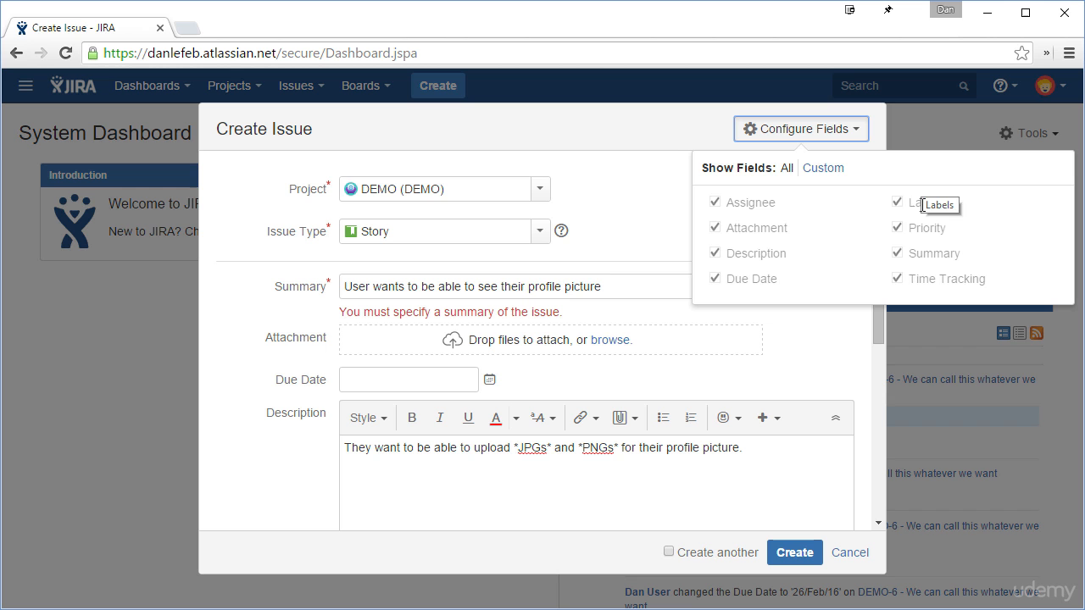
click(821, 168)
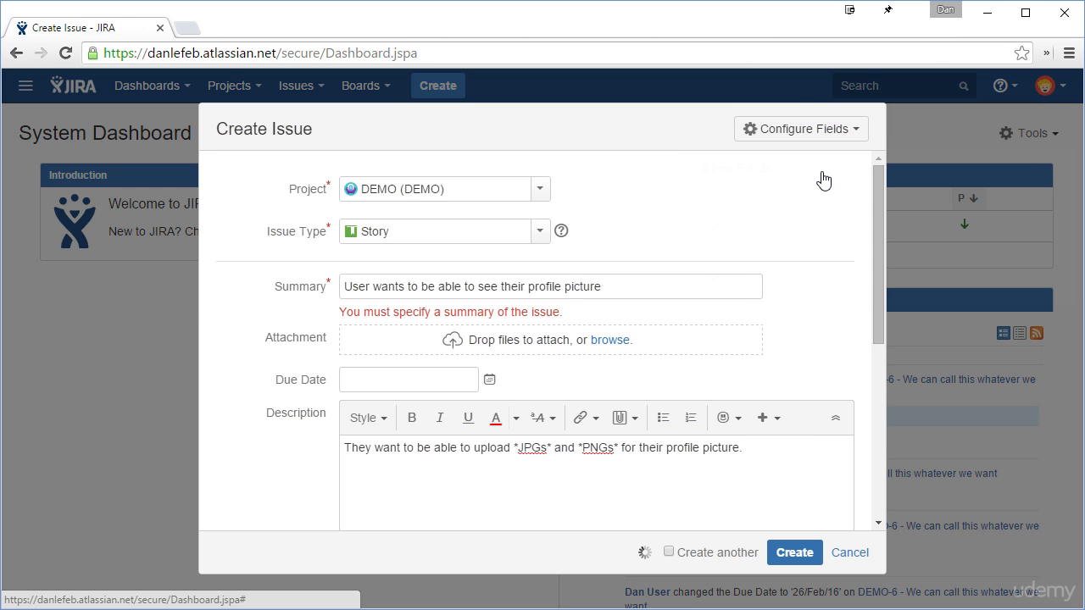
click(821, 138)
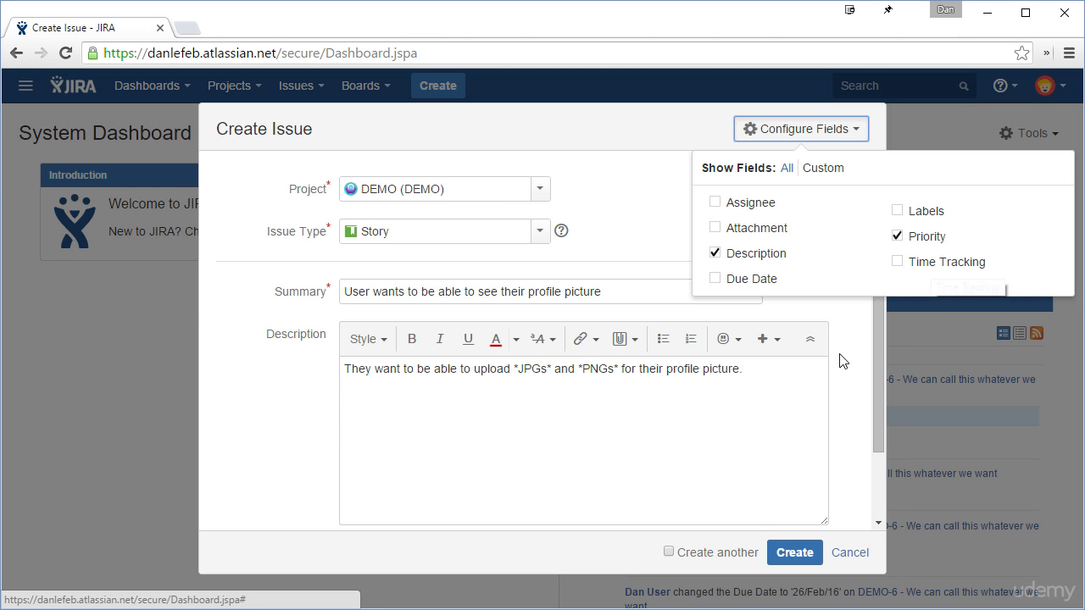
Show the Time Tracking fields in the create form and hide them again.
scroll(840, 361, down, 1)
click(923, 268)
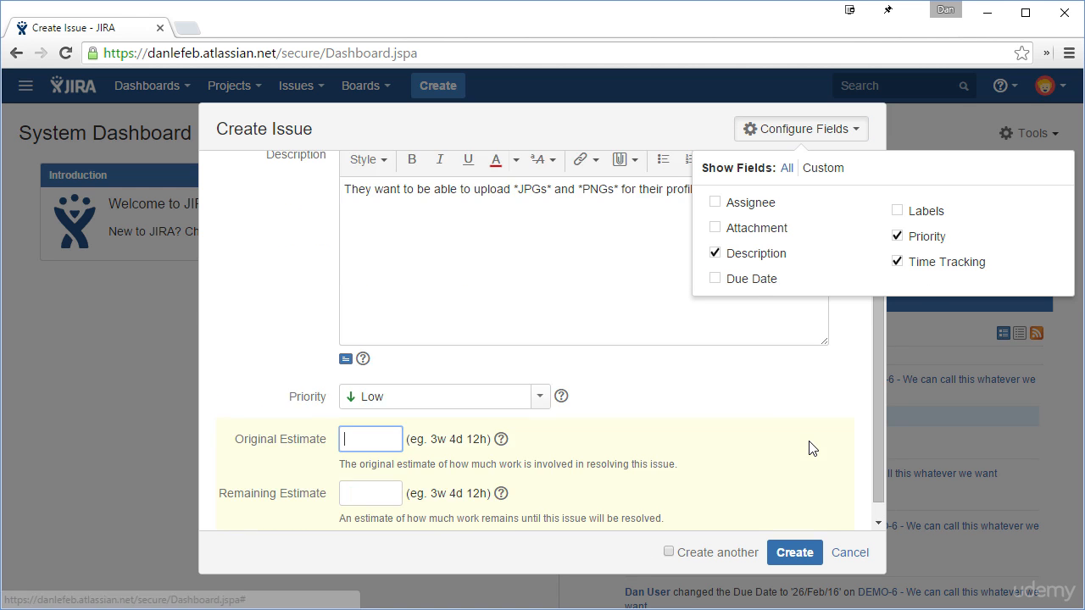
click(917, 265)
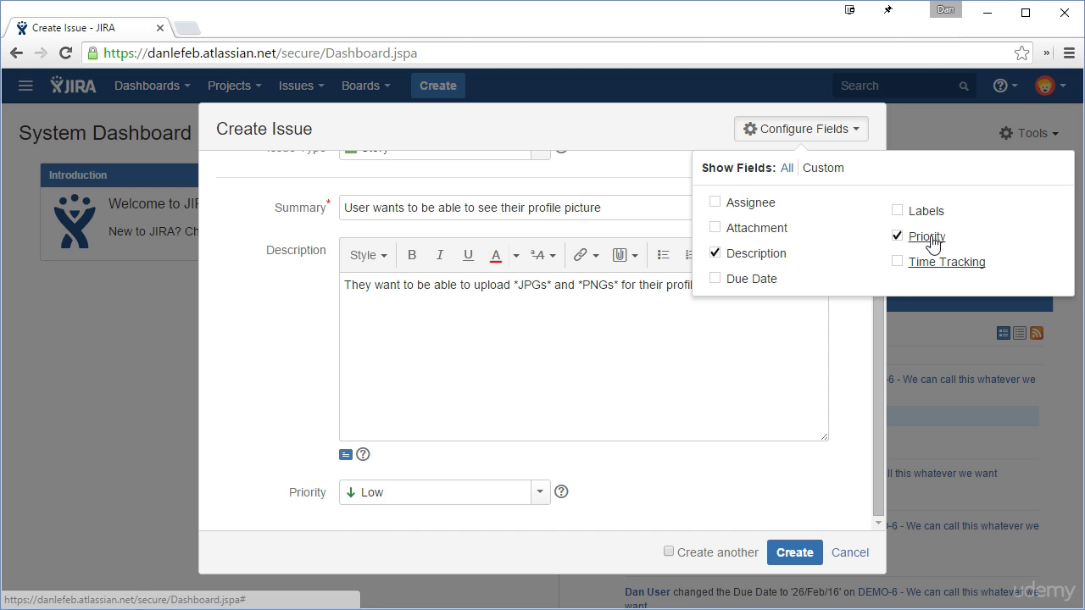
scroll(781, 359, up, 1)
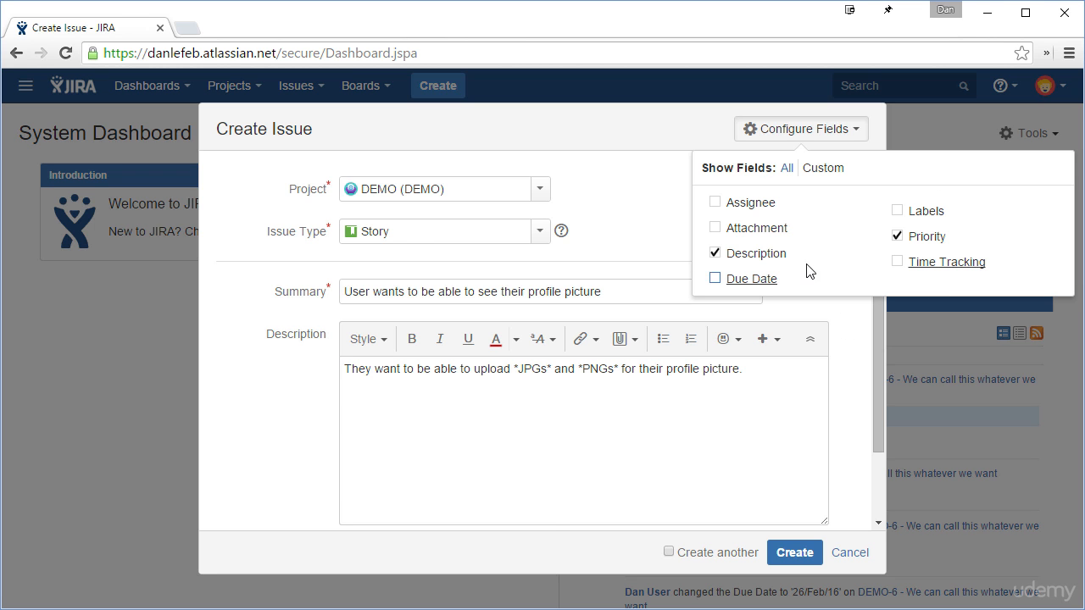
Add the Assignee field to the custom create form and close the field configuration.
click(752, 203)
click(407, 462)
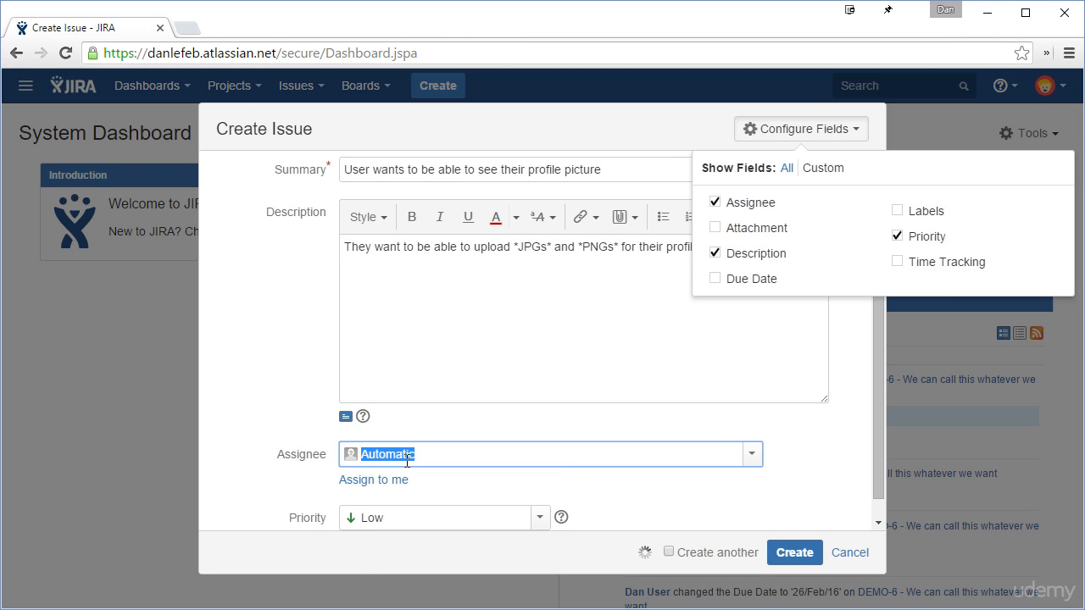
click(465, 527)
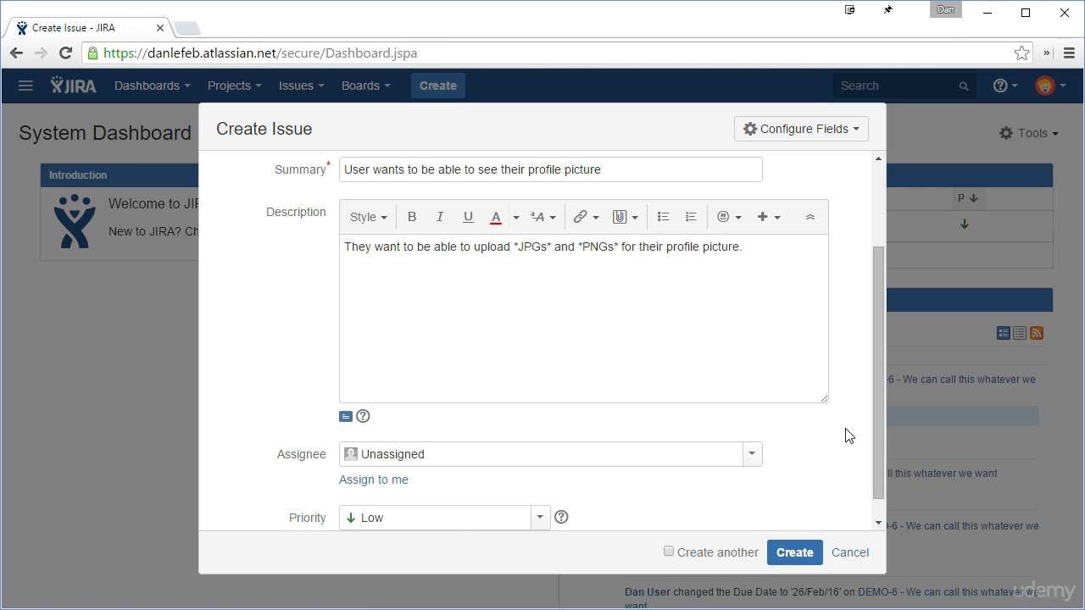
scroll(873, 440, up, 3)
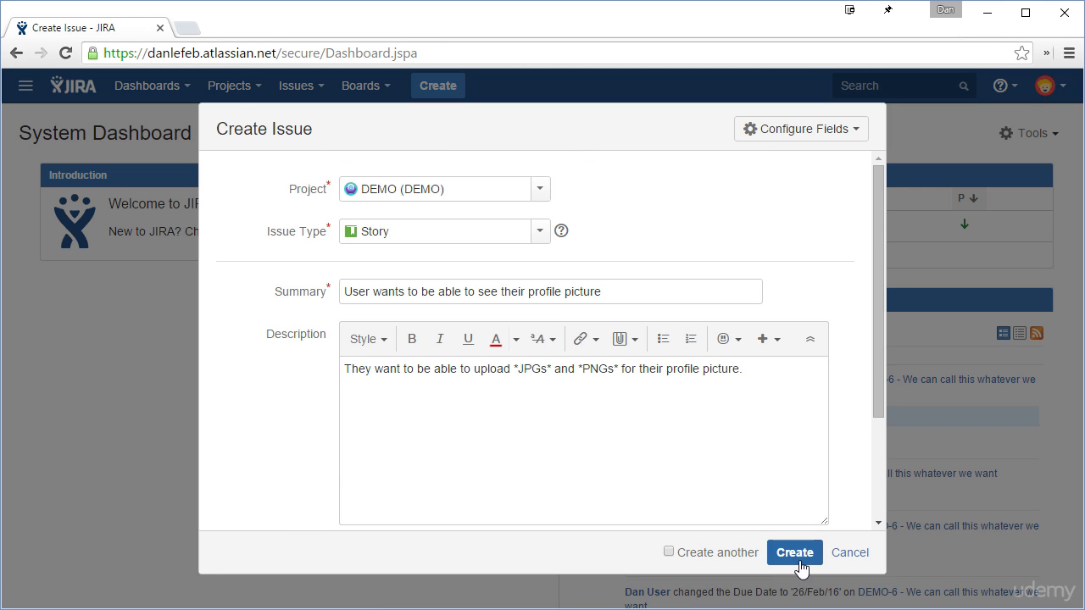
Submit the story with Create another turned off and open the newly created issue.
click(725, 555)
click(697, 556)
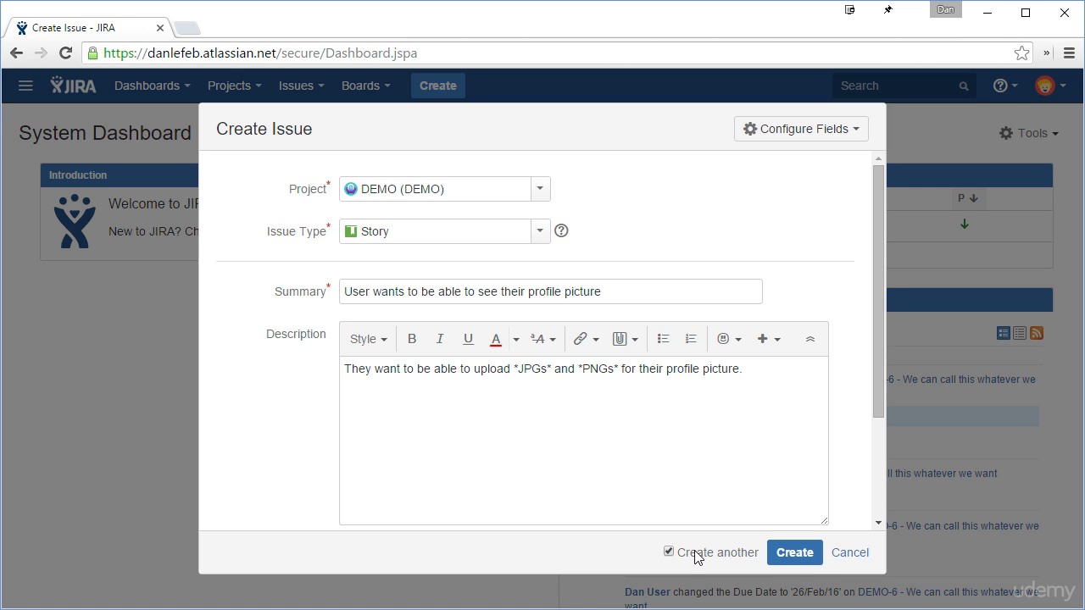
click(810, 551)
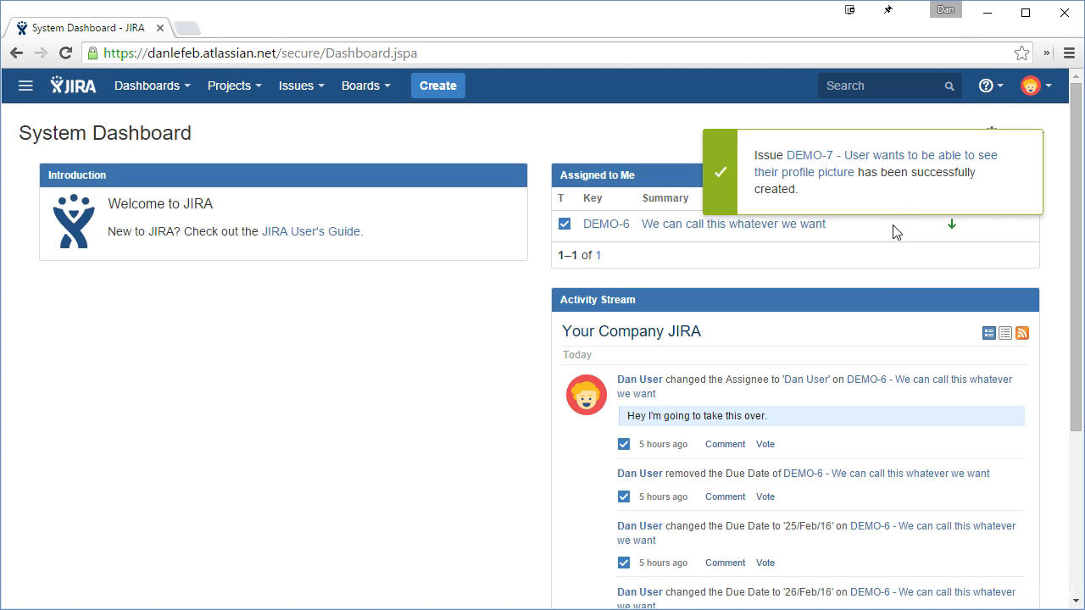
click(822, 175)
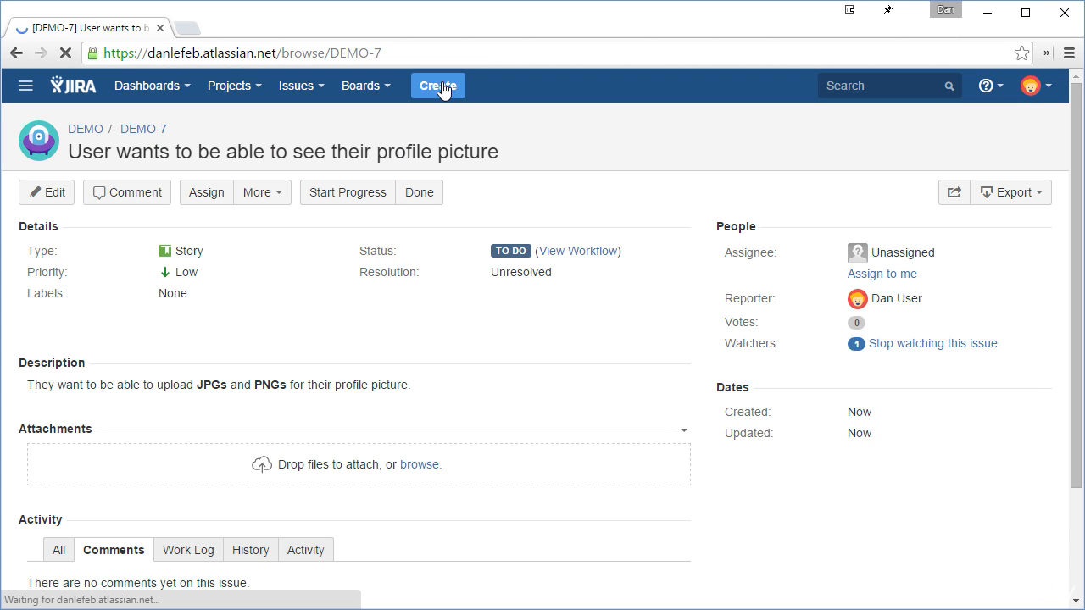
Start a new Feature Request issue in the DEMO project with the summary "Ability to upload attachments".
click(442, 87)
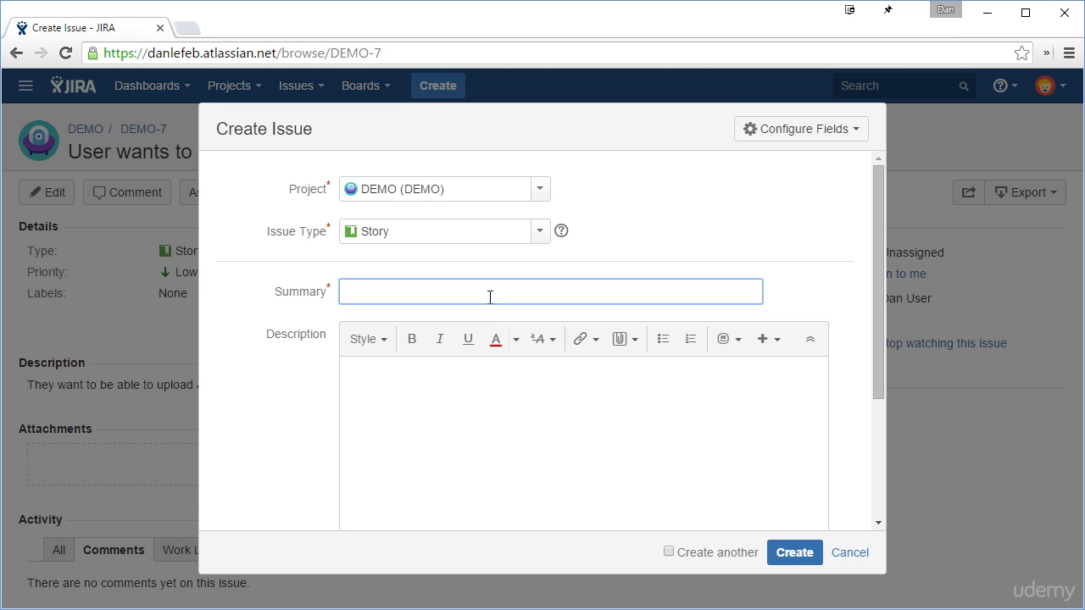
click(539, 231)
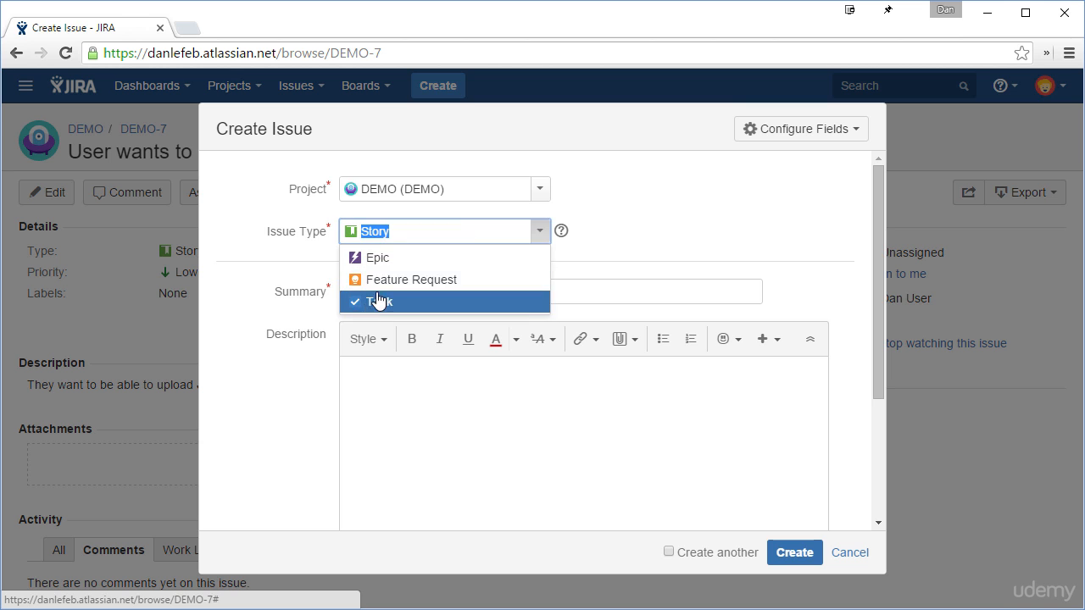
key(Return)
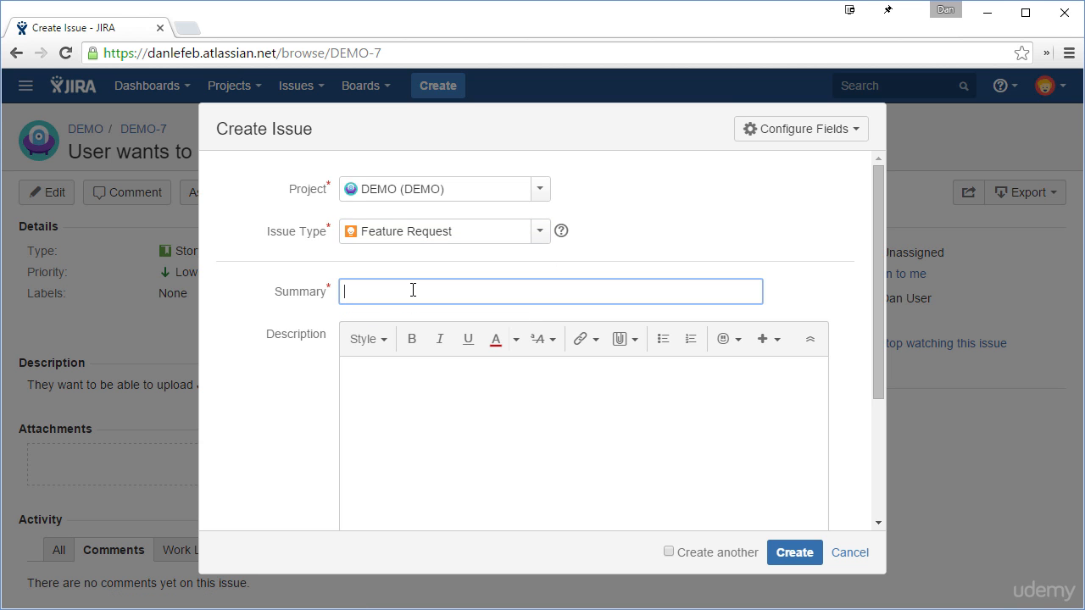
text(Ability to upload attachments)
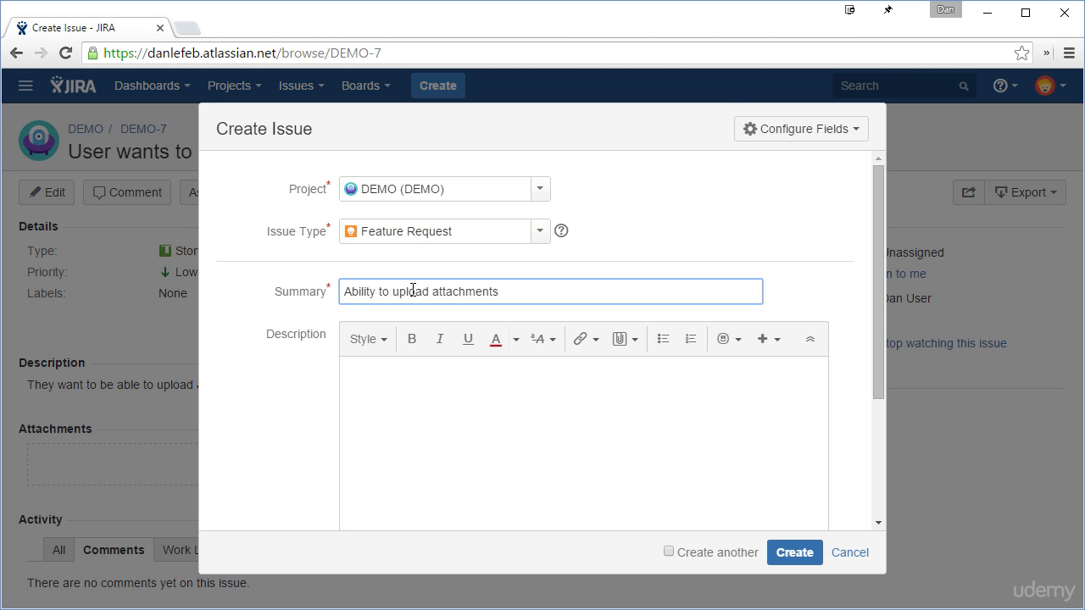
Check the assignee and priority fields and submit the feature request with Create another turned on.
scroll(413, 291, down, 3)
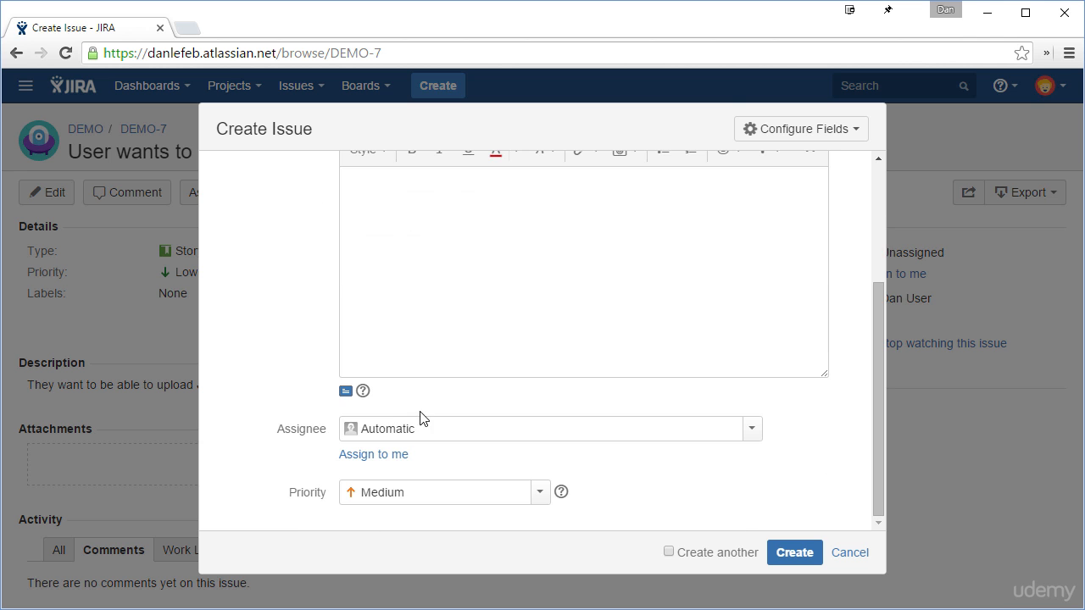
click(753, 434)
click(456, 501)
click(668, 552)
click(794, 553)
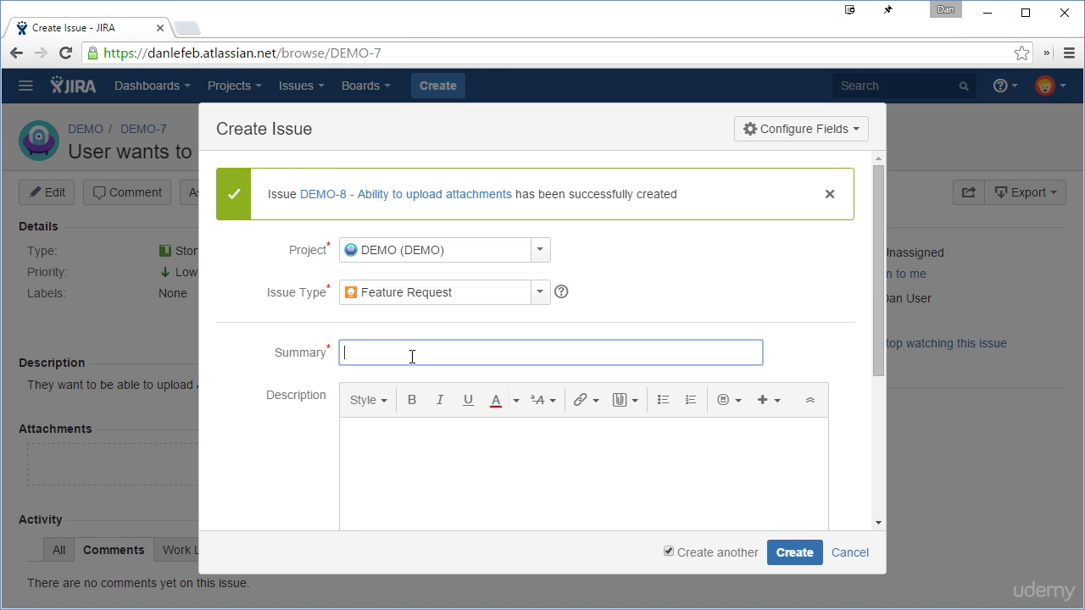
Submit a second Feature Request with the summary "Ability to download attachments" and close the create form with Create another turned off.
text(Ability to download attachments)
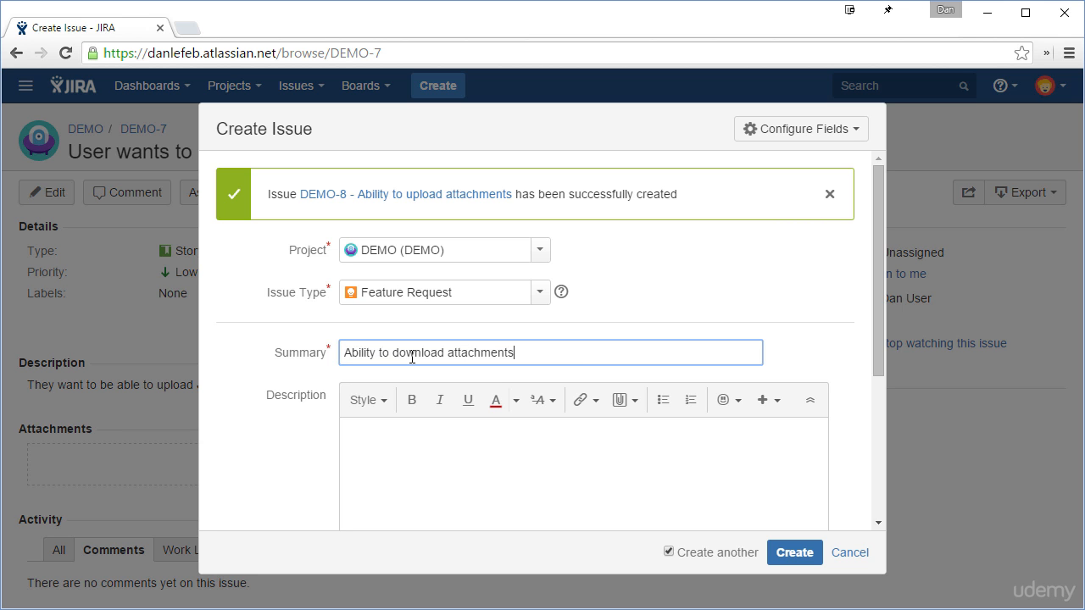
scroll(412, 358, down, 1)
scroll(494, 415, down, 2)
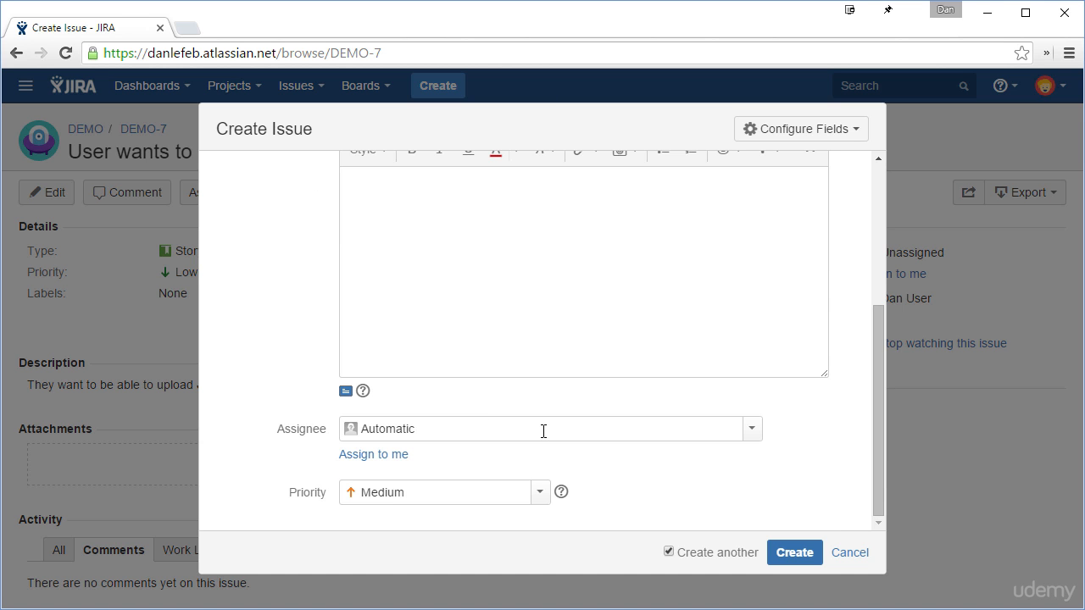
scroll(543, 431, up, 3)
click(791, 562)
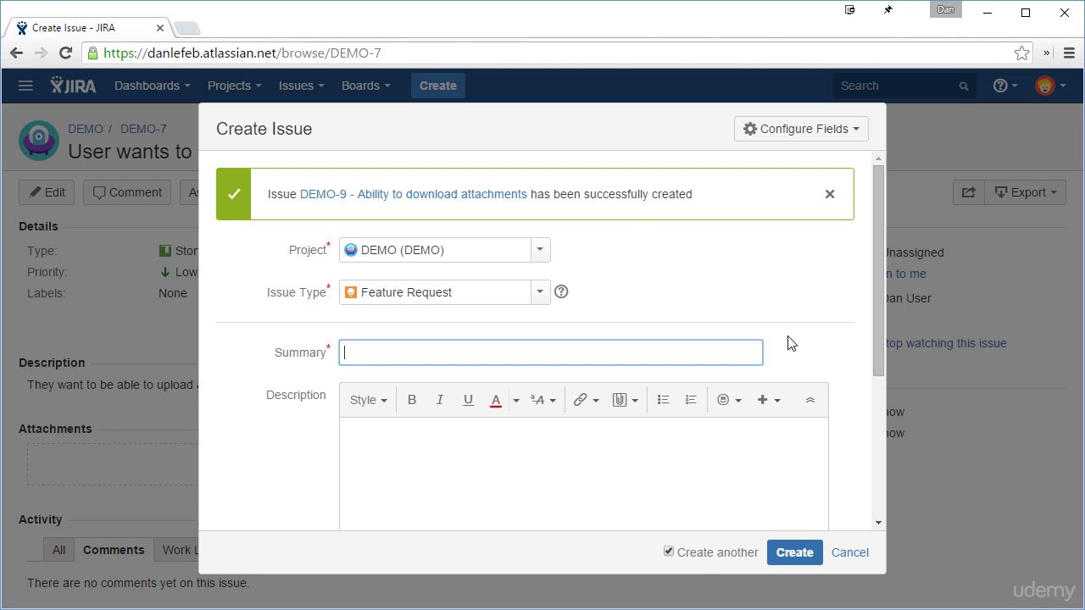
click(697, 555)
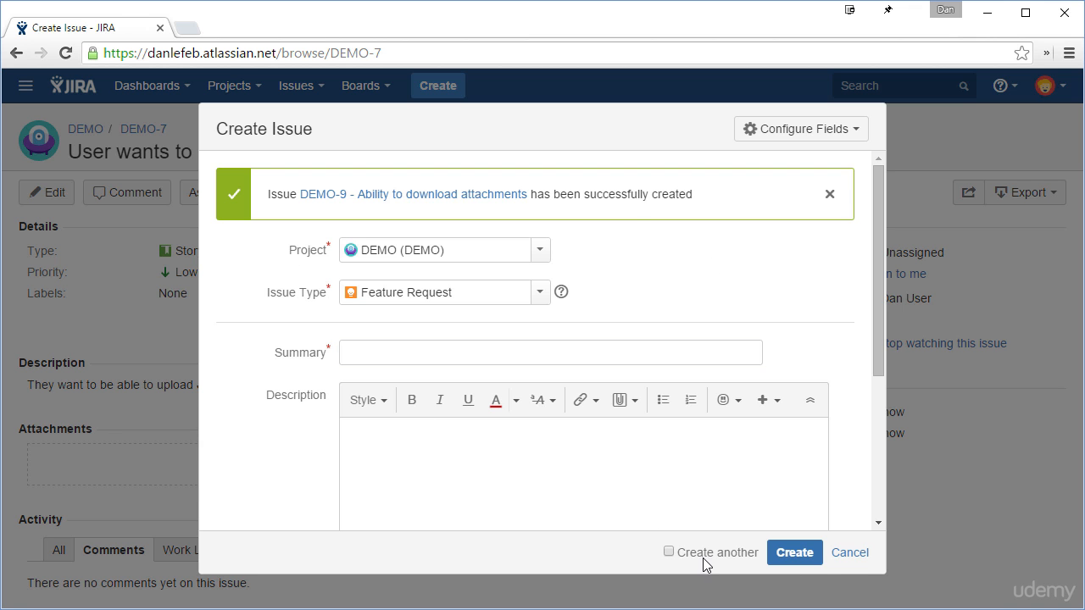
click(854, 555)
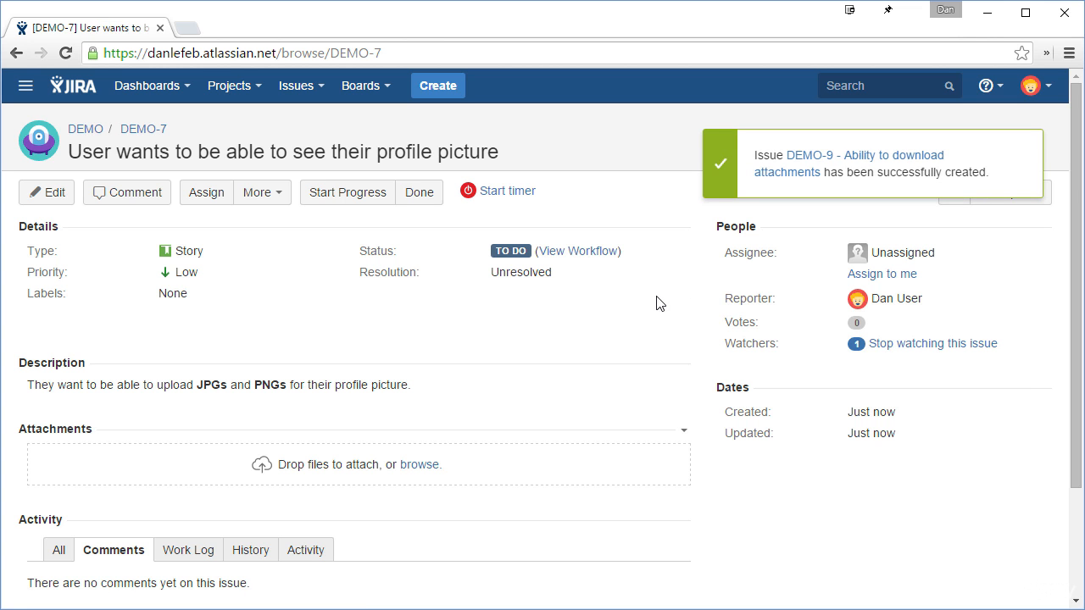